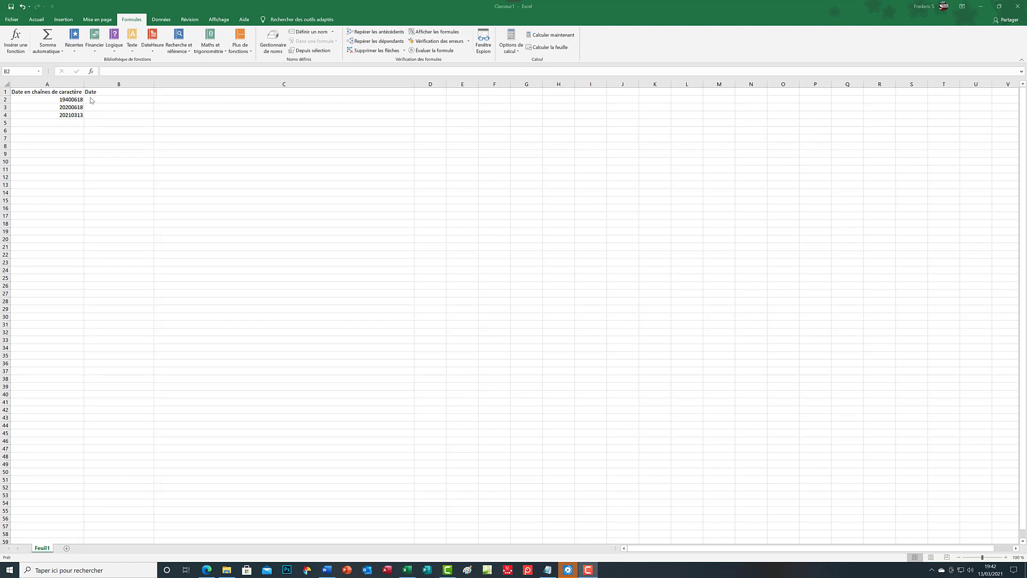
# Begin a DATE formula in cell B2, with a second opening parenthesis around the year argument
pyautogui.click(91, 101)
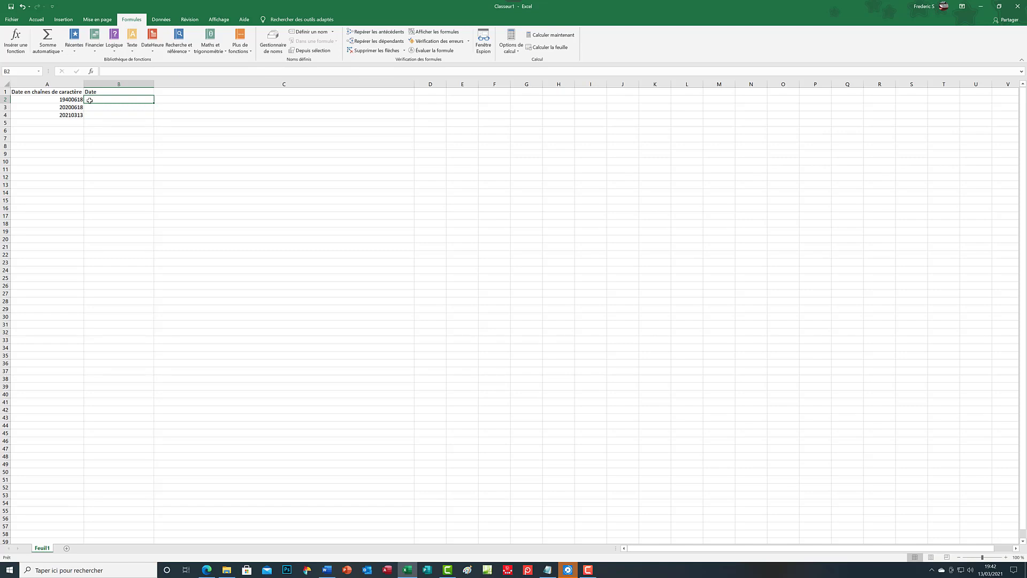
pyautogui.write('=')
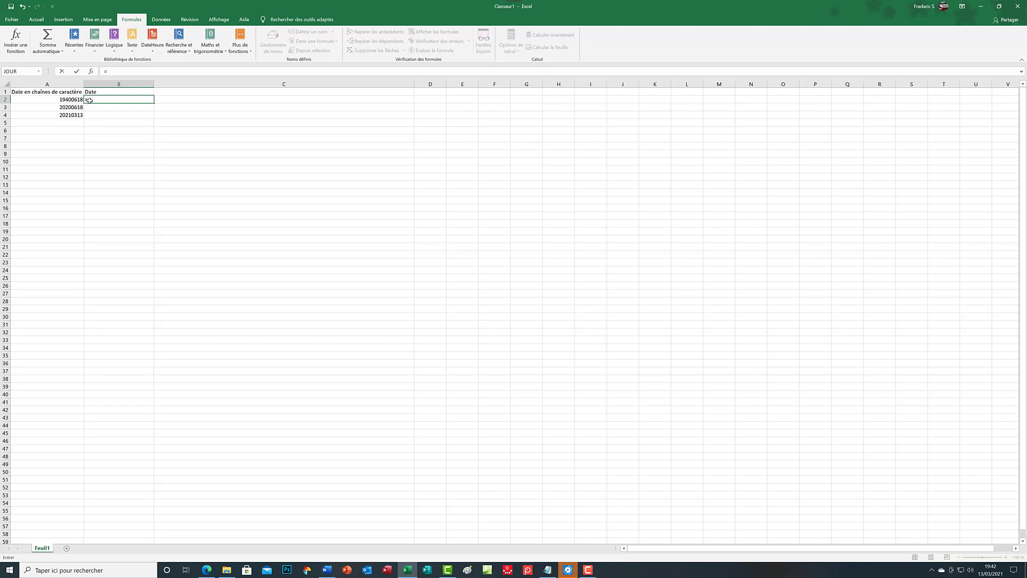
pyautogui.write('dat')
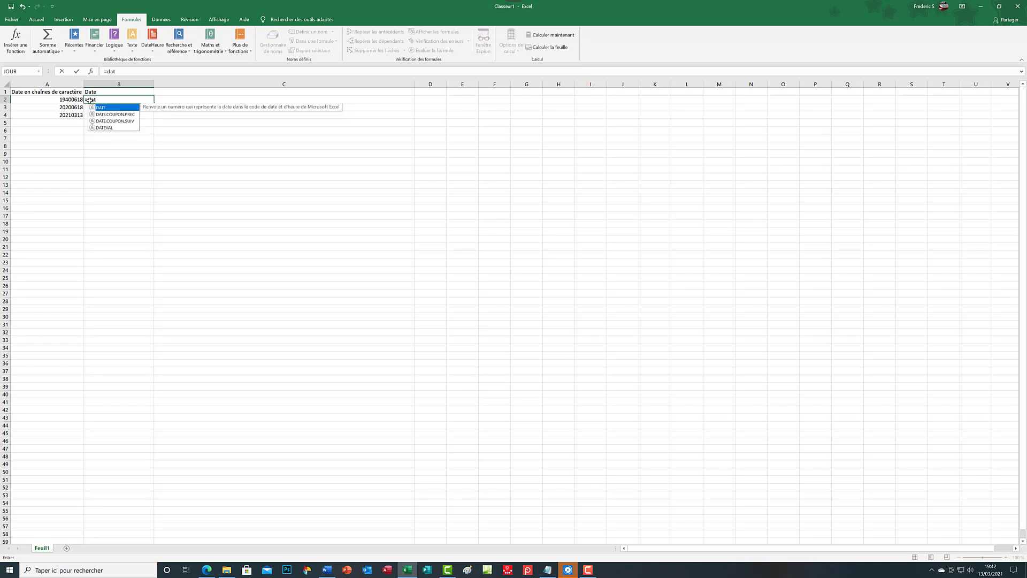
pyautogui.write('a')
pyautogui.press('BackSpace')
pyautogui.write('e((')
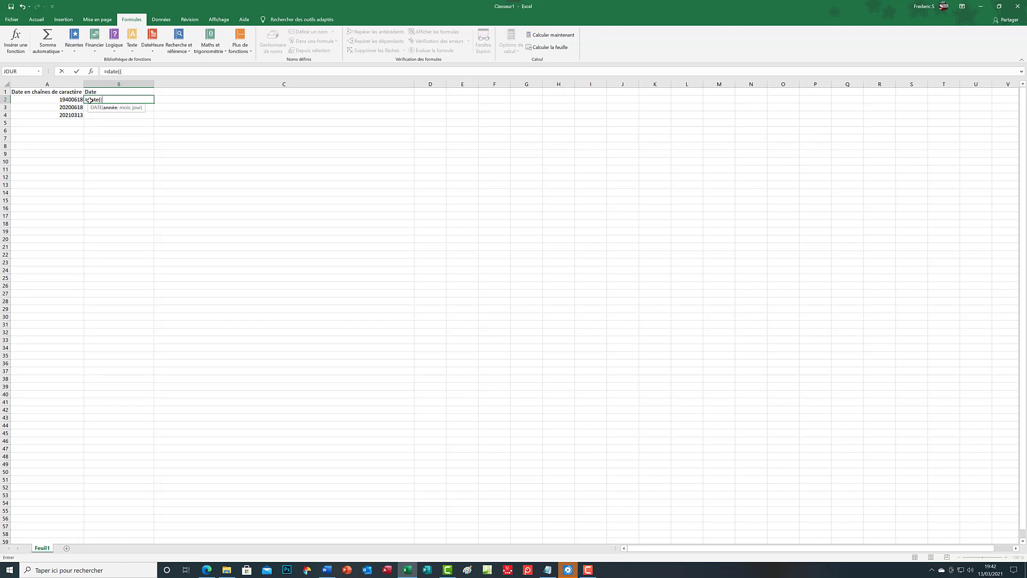
# Enter stxt(A2;1;4) as the year argument of the DATE formula and open a parenthesis for the month argument
pyautogui.write('st')
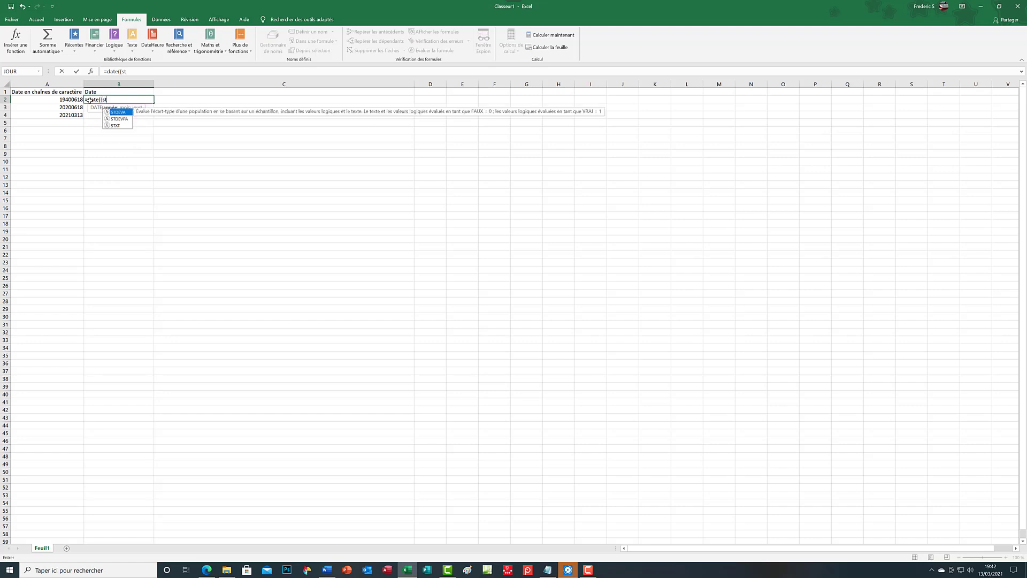
pyautogui.write('xt')
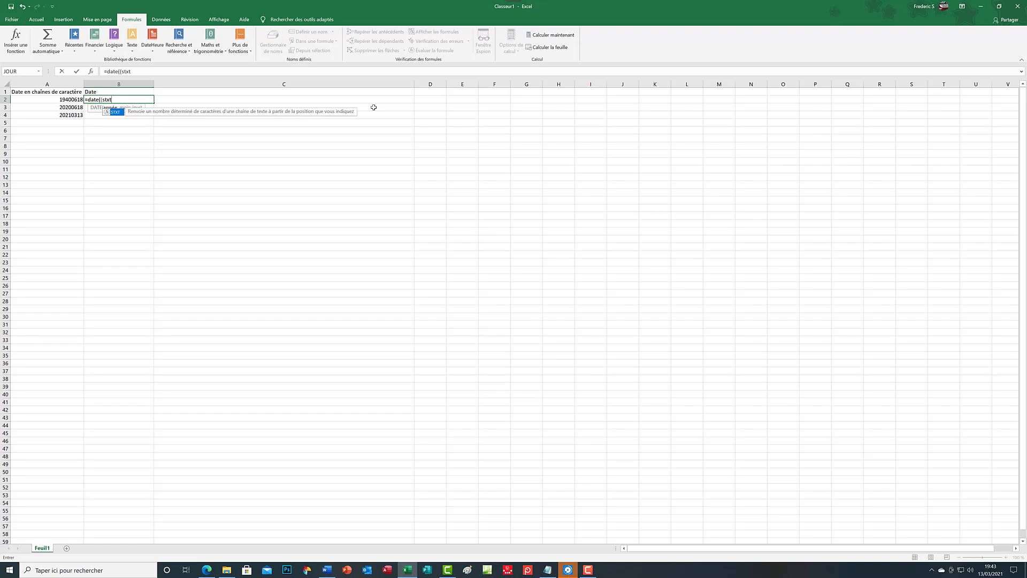
pyautogui.write('(')
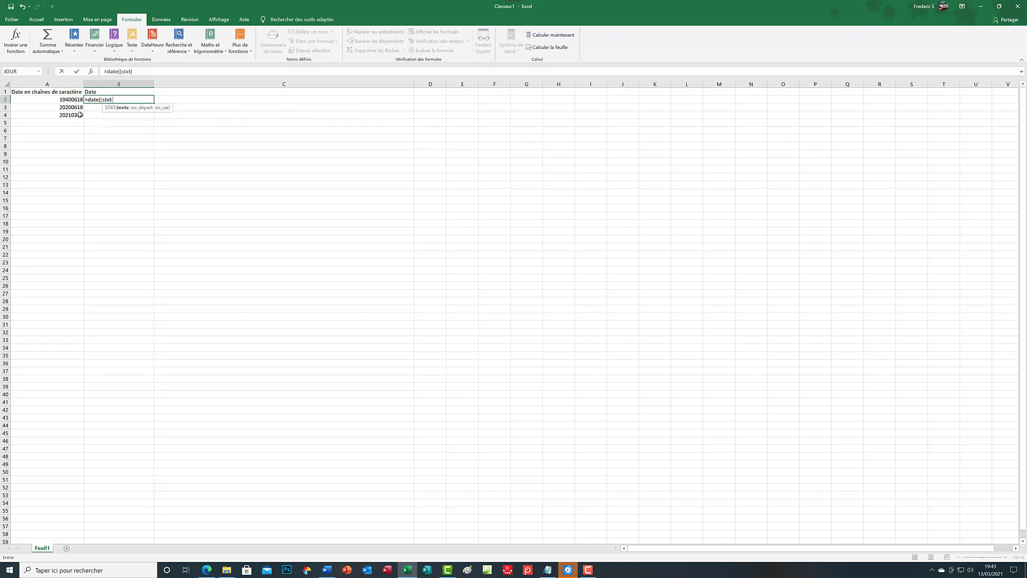
pyautogui.click(66, 99)
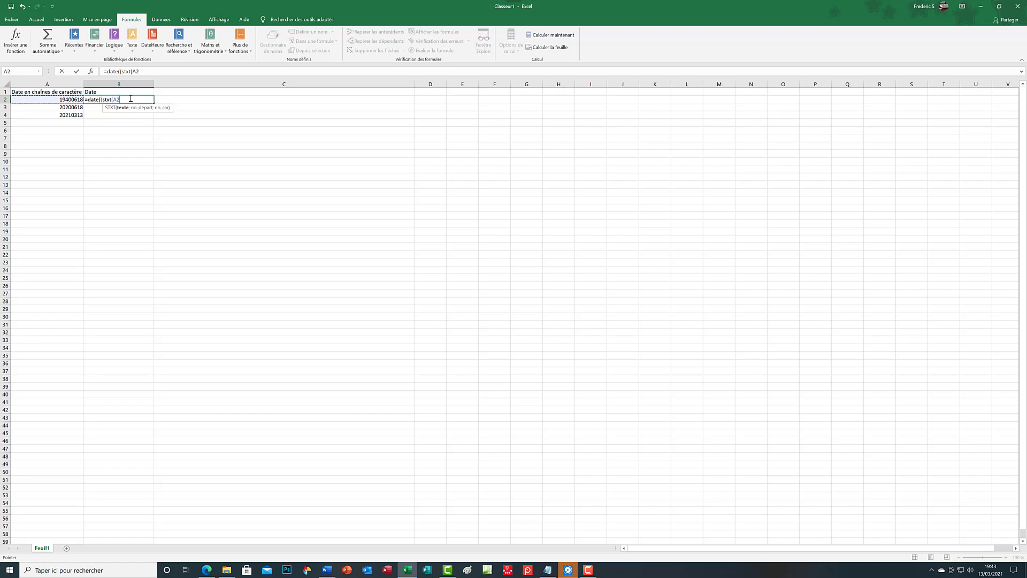
pyautogui.write(';')
pyautogui.write(';')
pyautogui.write('47')
pyautogui.write(');(')
# Enter stxt(A2;5;2) as the month argument of the DATE formula in B2
pyautogui.write('s')
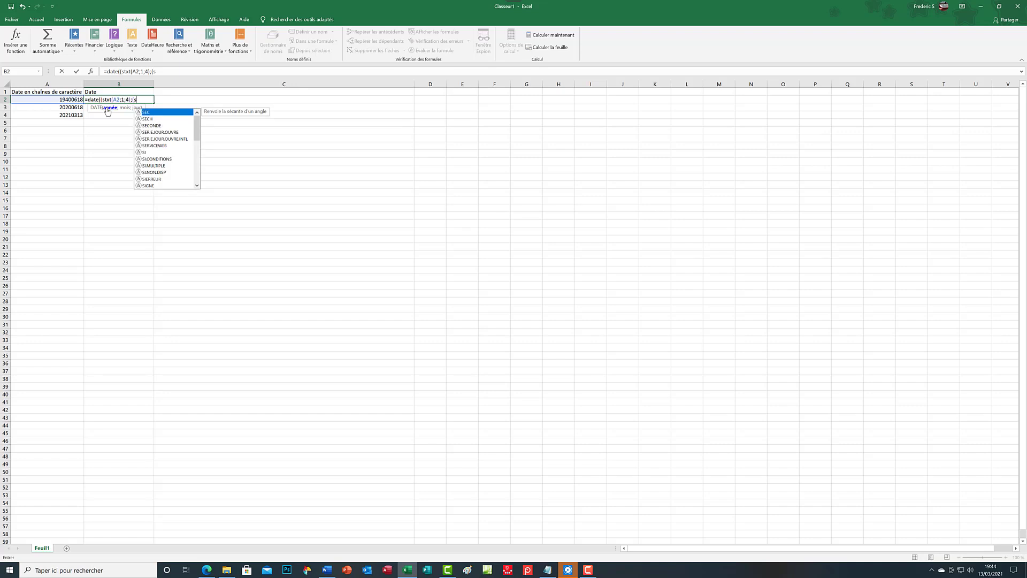
pyautogui.write('txt')
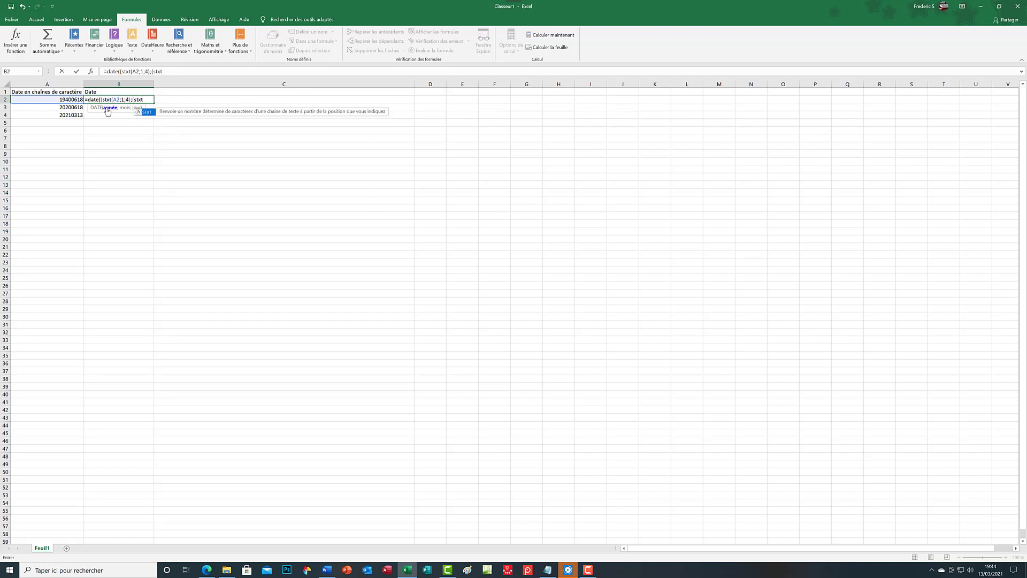
pyautogui.write('(')
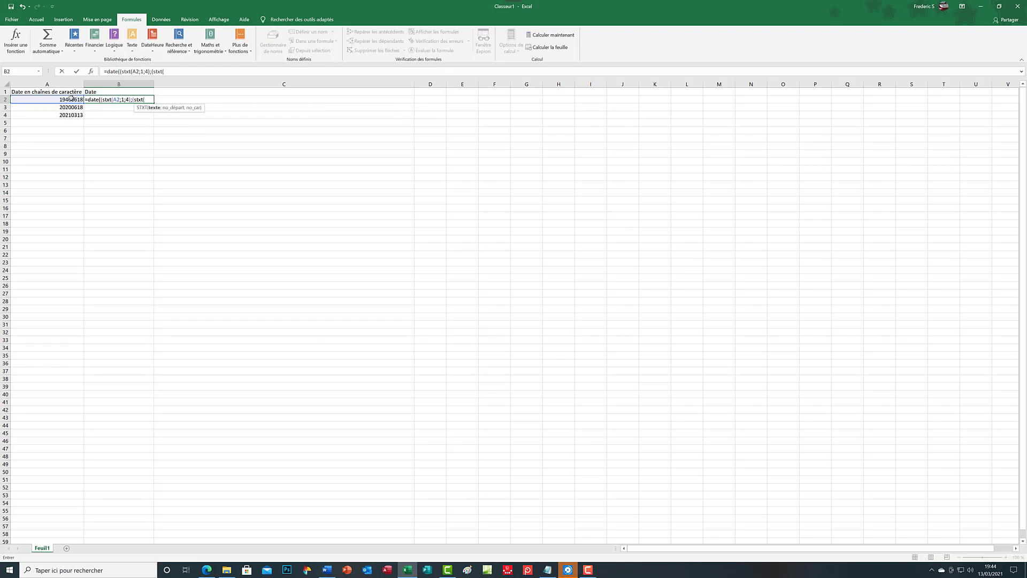
pyautogui.click(71, 99)
pyautogui.write(';')
pyautogui.write('5')
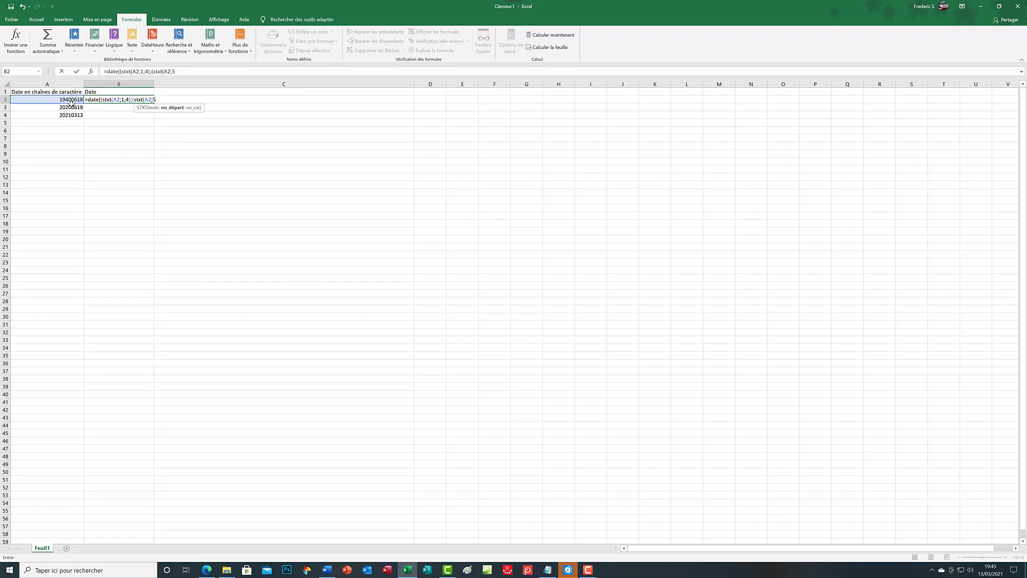
pyautogui.write(';')
pyautogui.write('2)')
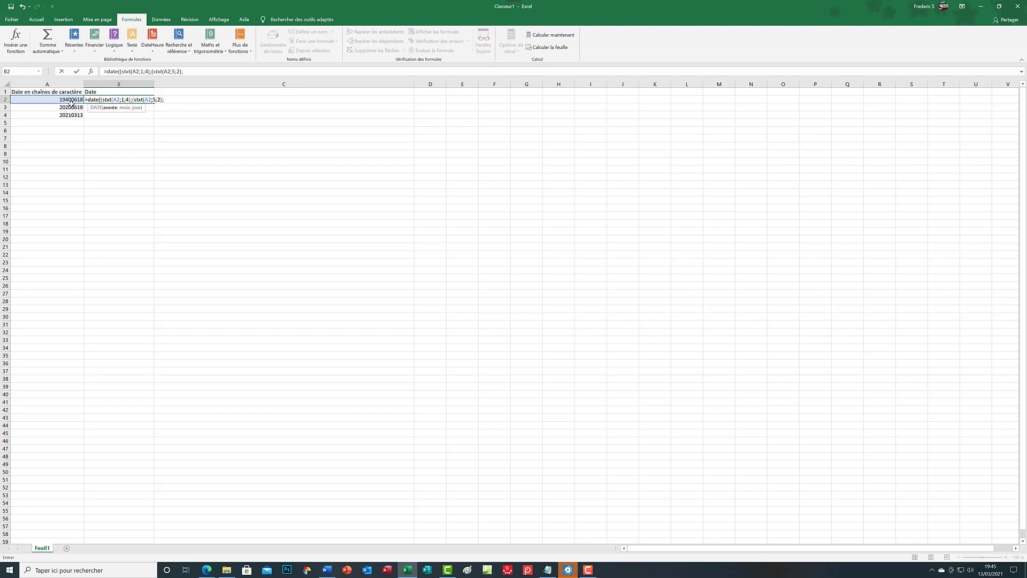
# Add (stxt(A2;7;2) as the day argument and try to validate the DATE formula in B2
pyautogui.write(';(stxt')
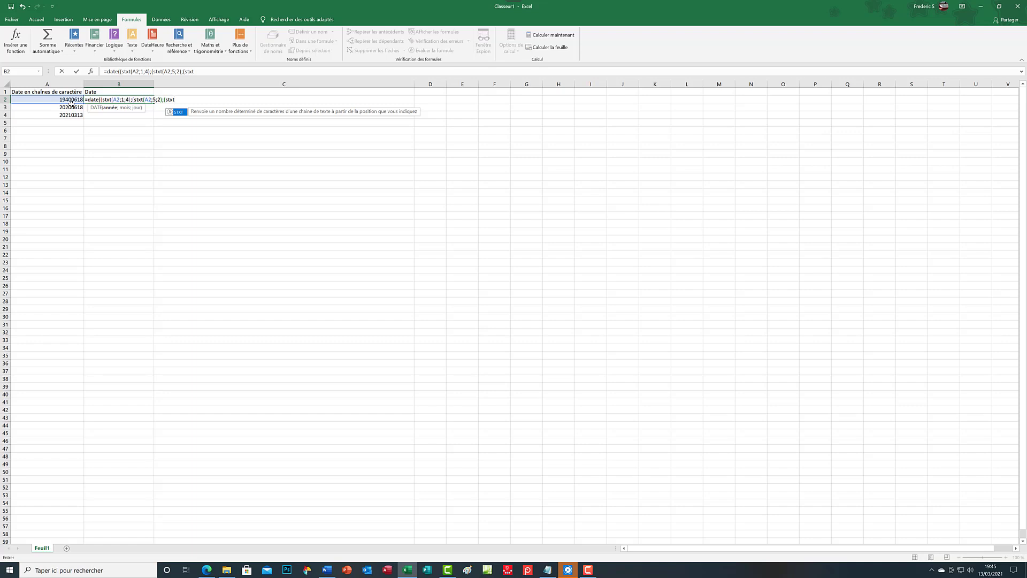
pyautogui.write('(')
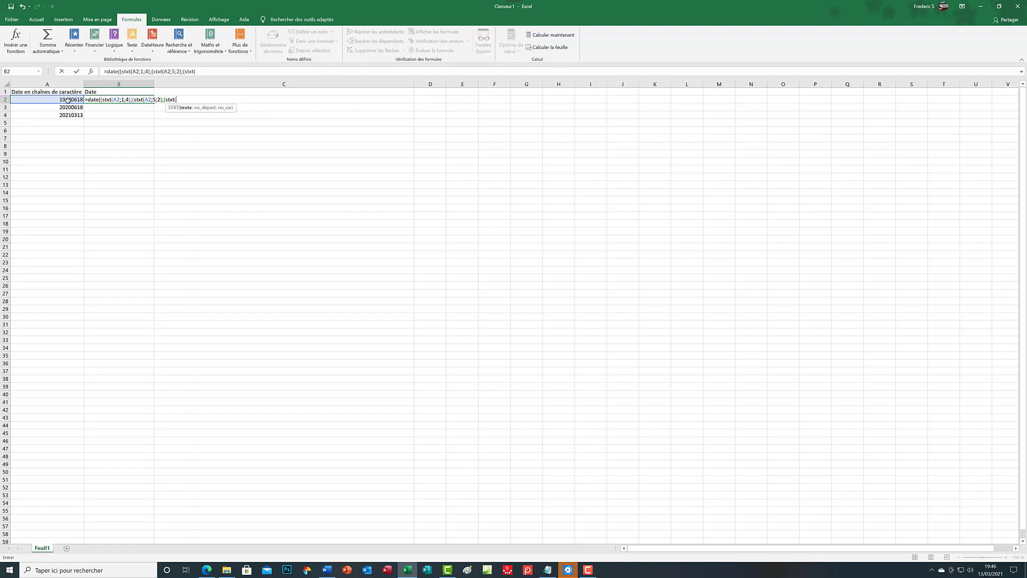
pyautogui.click(68, 100)
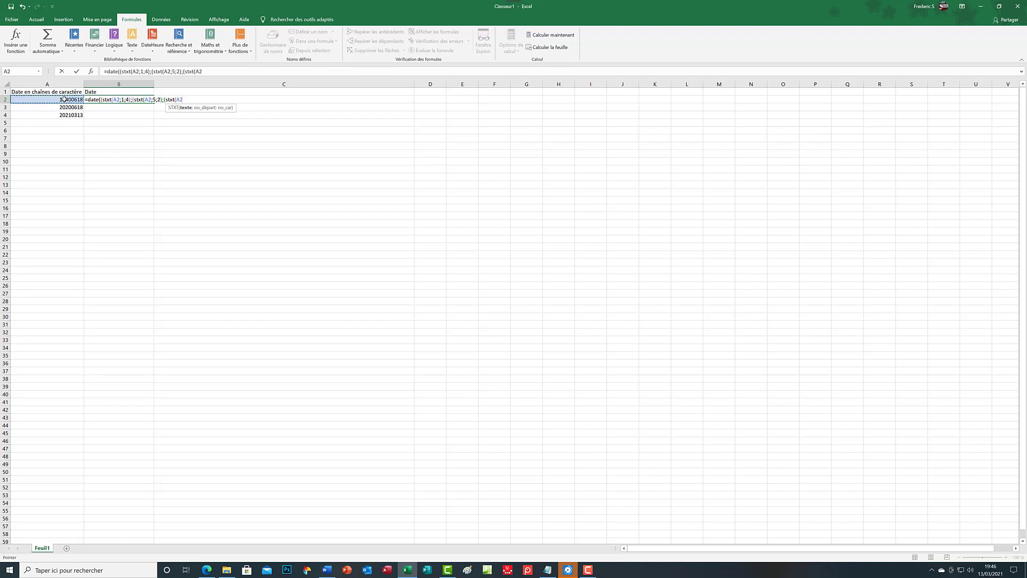
pyautogui.write(';7')
pyautogui.write(';7;')
pyautogui.write('2)')
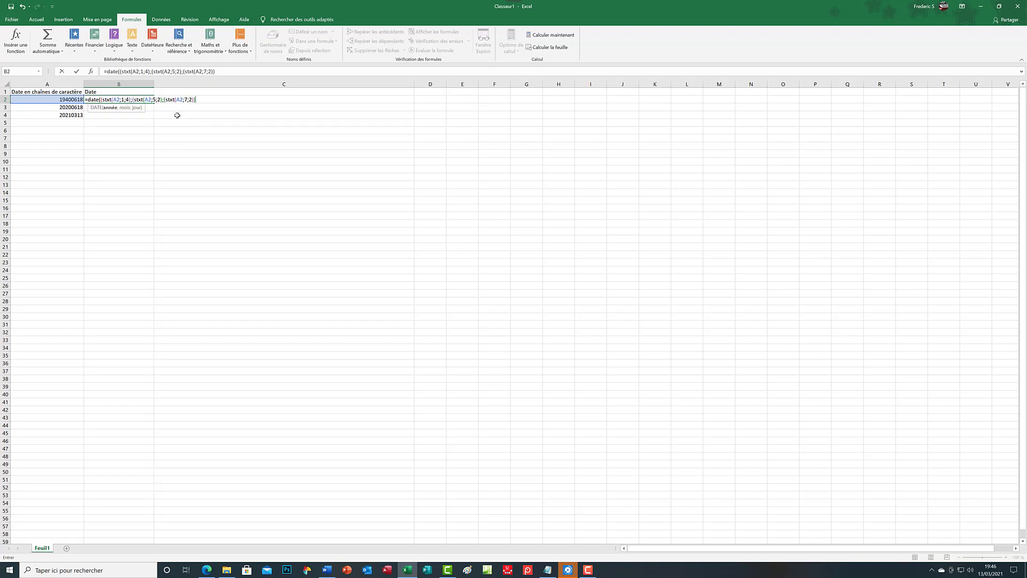
pyautogui.press('Return')
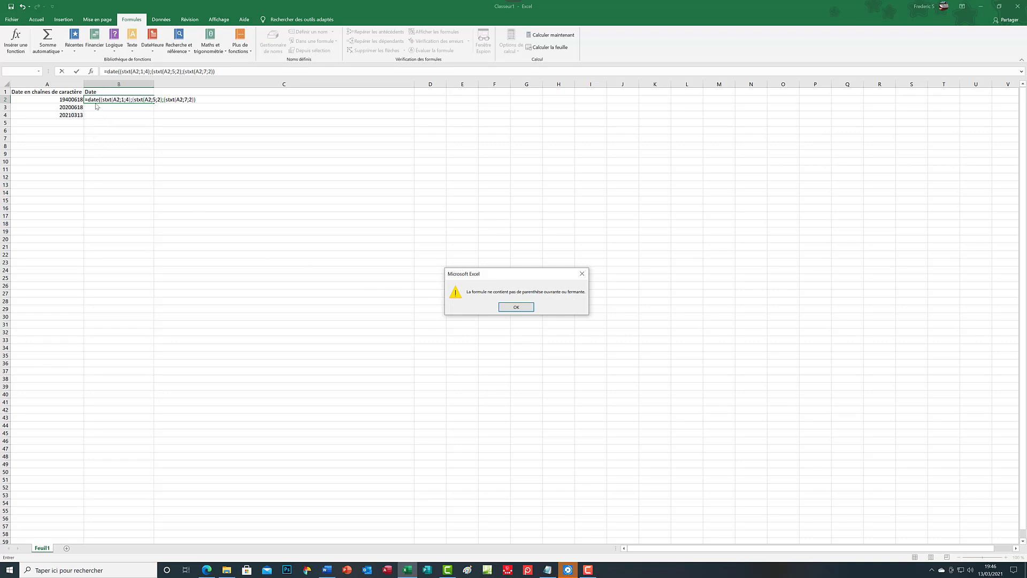
pyautogui.click(522, 309)
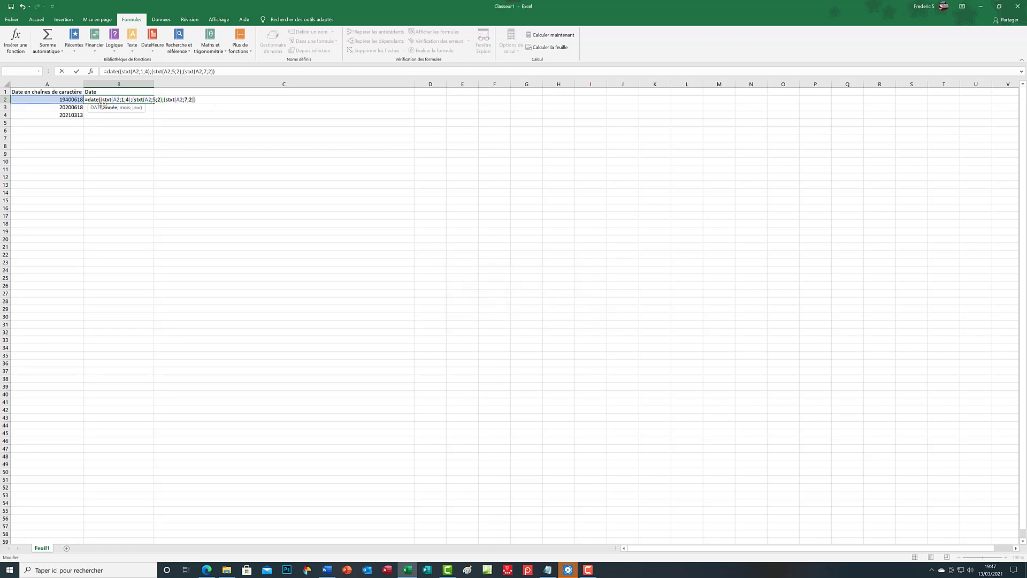
# Add the missing closing parenthesis after each STXT argument and validate the formula =DATE((STXT(A2;1;4));(STXT(A2;5;2));(STXT(A2;7;2)))
pyautogui.click(132, 100)
pyautogui.write(')')
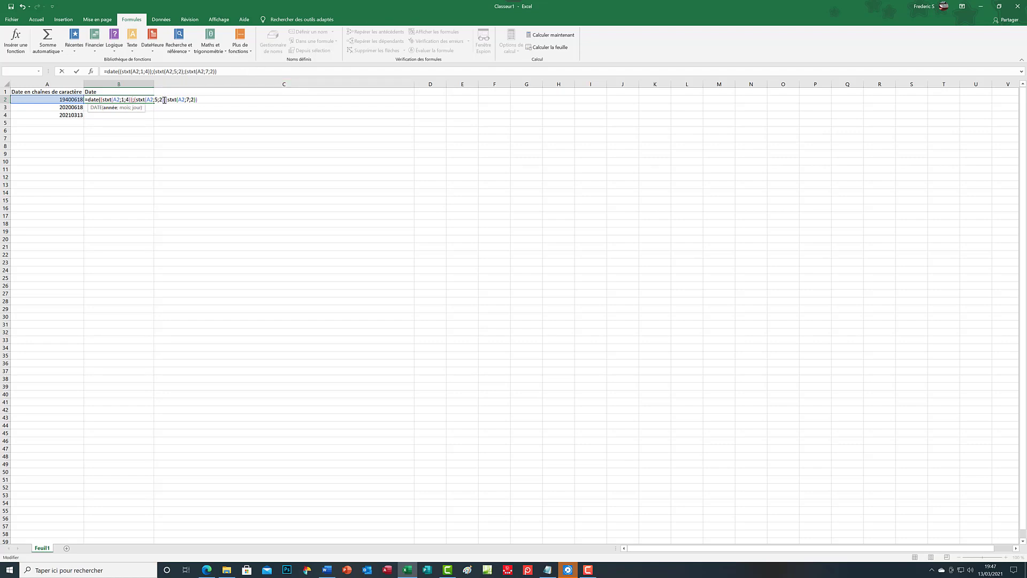
pyautogui.click(163, 100)
pyautogui.write(')')
pyautogui.click(201, 99)
pyautogui.write(')')
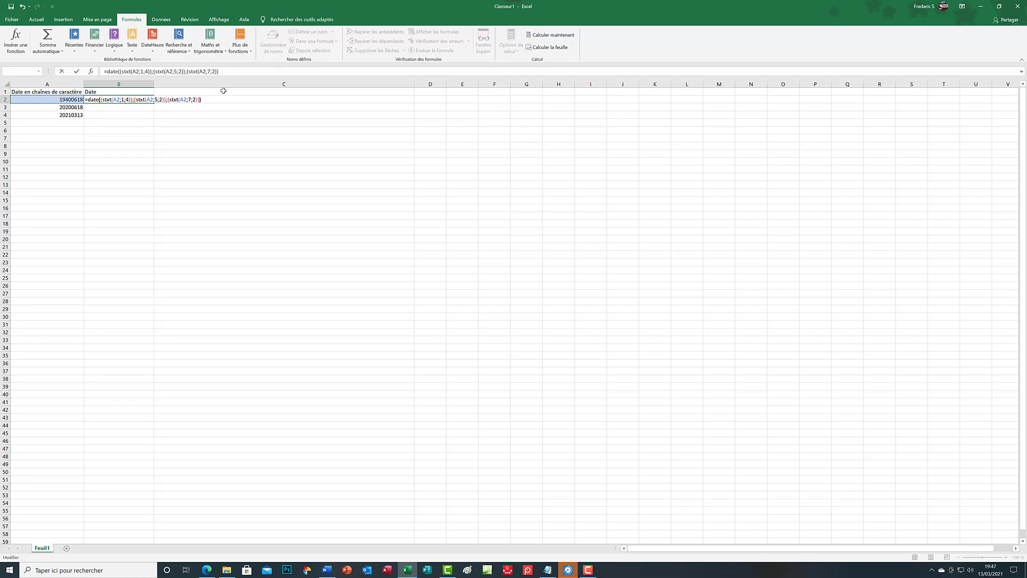
pyautogui.press('Return')
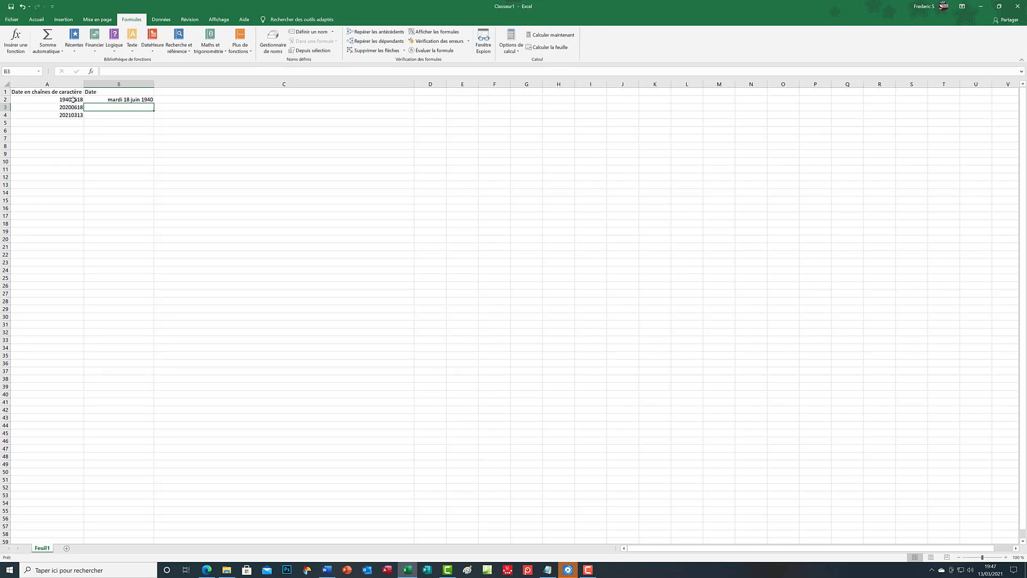
# Format cell B2 with the short date type *14/03/2012
pyautogui.click(101, 99)
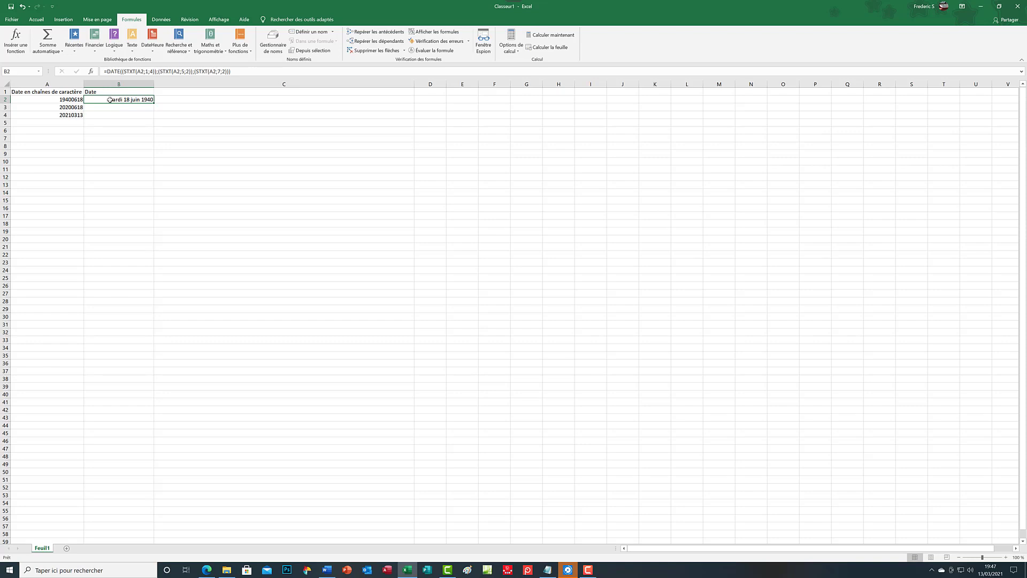
pyautogui.rightClick(109, 100)
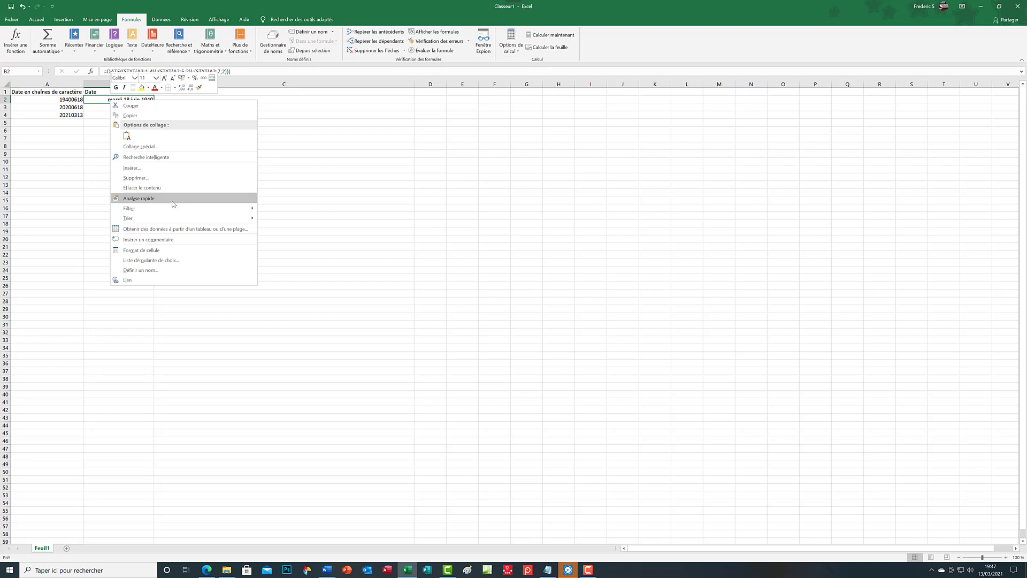
pyautogui.click(142, 250)
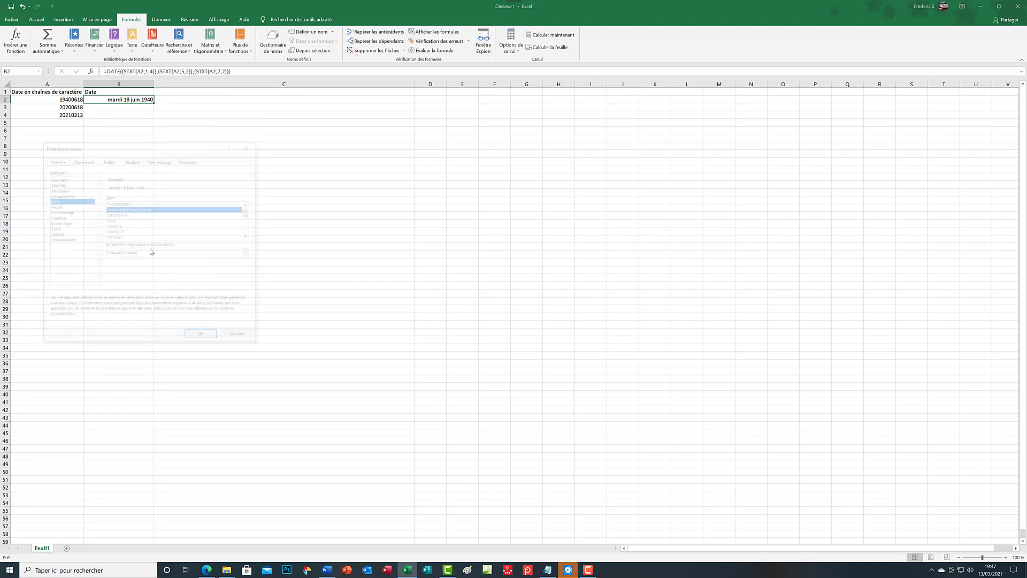
pyautogui.click(126, 204)
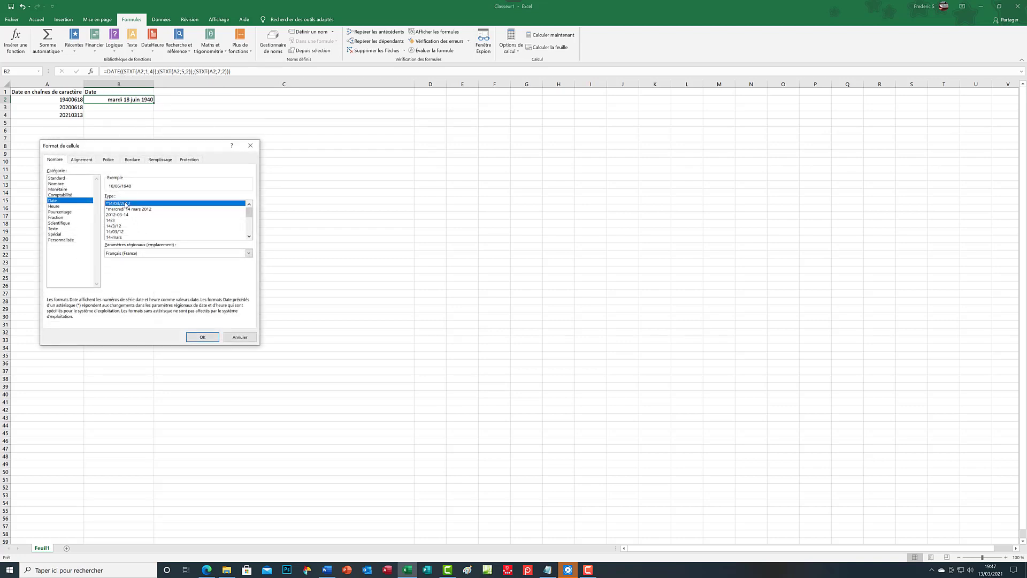
pyautogui.click(203, 338)
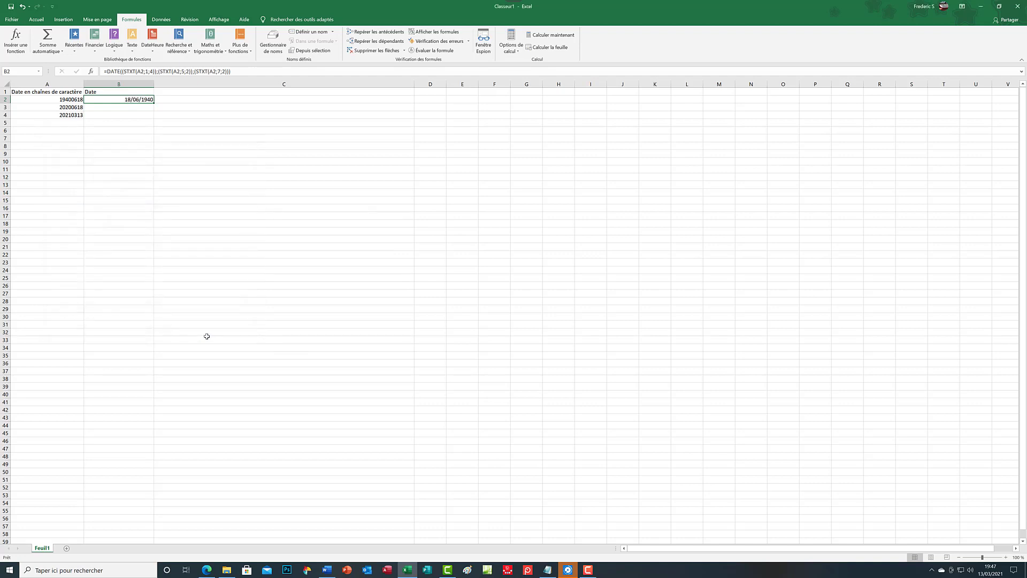
# Format cell B2 with the long date type *mercredi 14 mars 2012 and fill its formula down through B4
pyautogui.rightClick(117, 101)
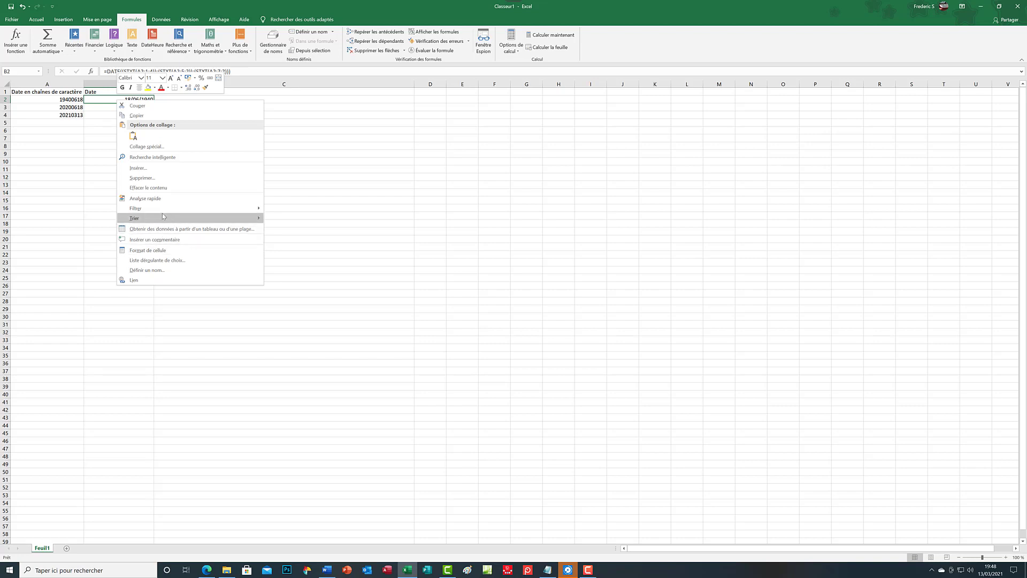
pyautogui.click(162, 250)
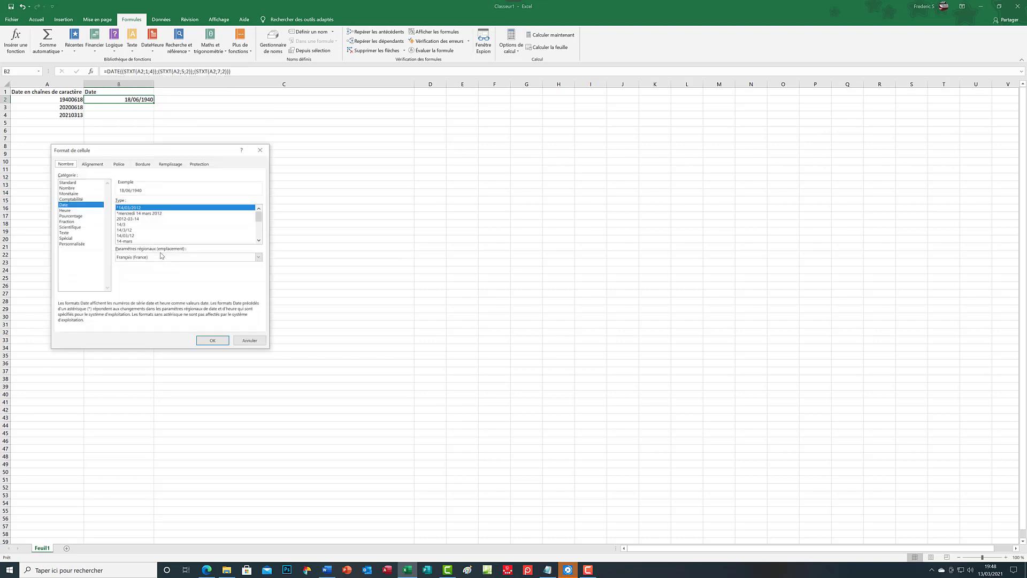
pyautogui.click(139, 213)
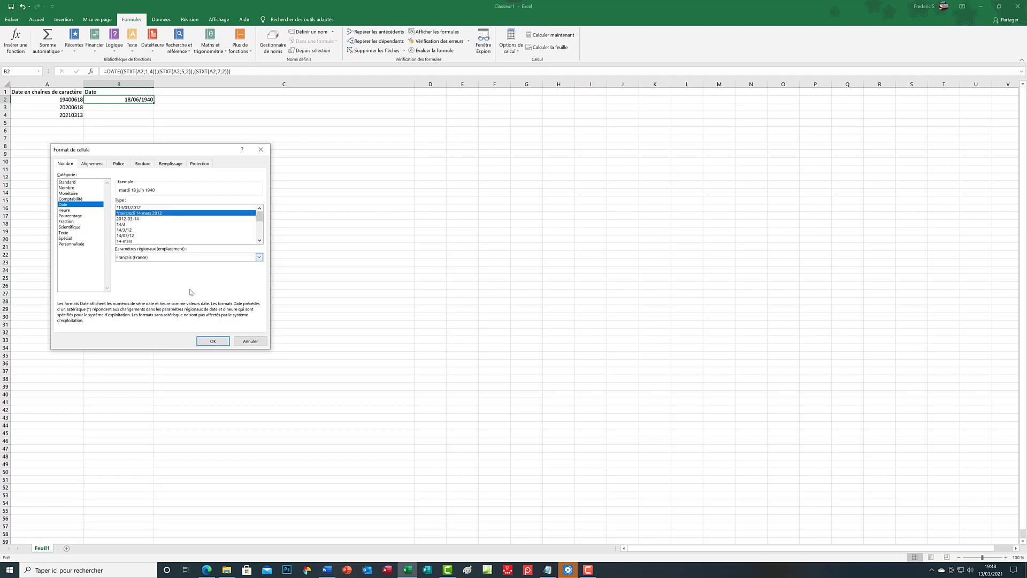
pyautogui.click(213, 341)
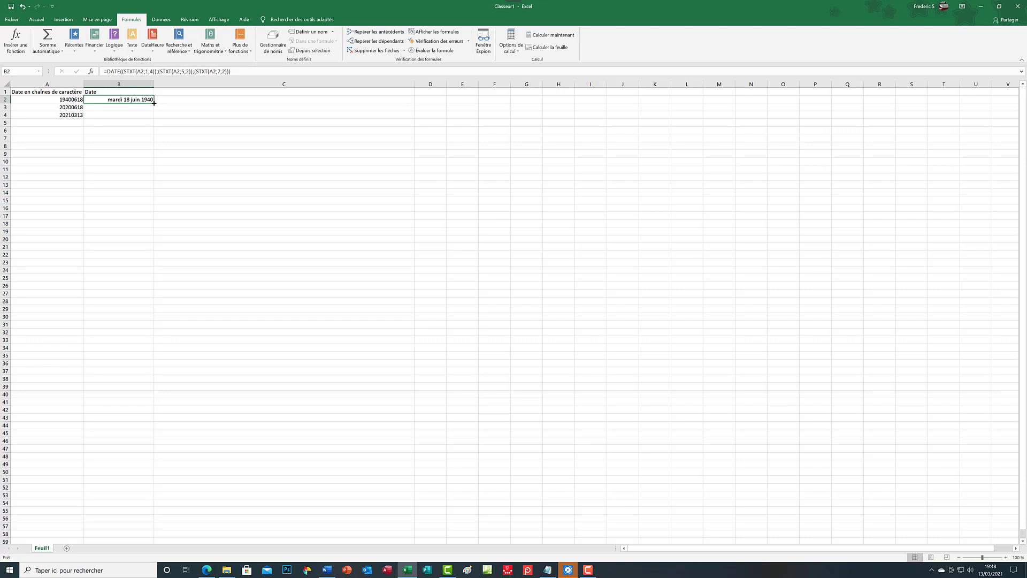
pyautogui.moveTo(154, 102); pyautogui.dragTo(154, 103)
pyautogui.moveTo(154, 103); pyautogui.dragTo(155, 116)
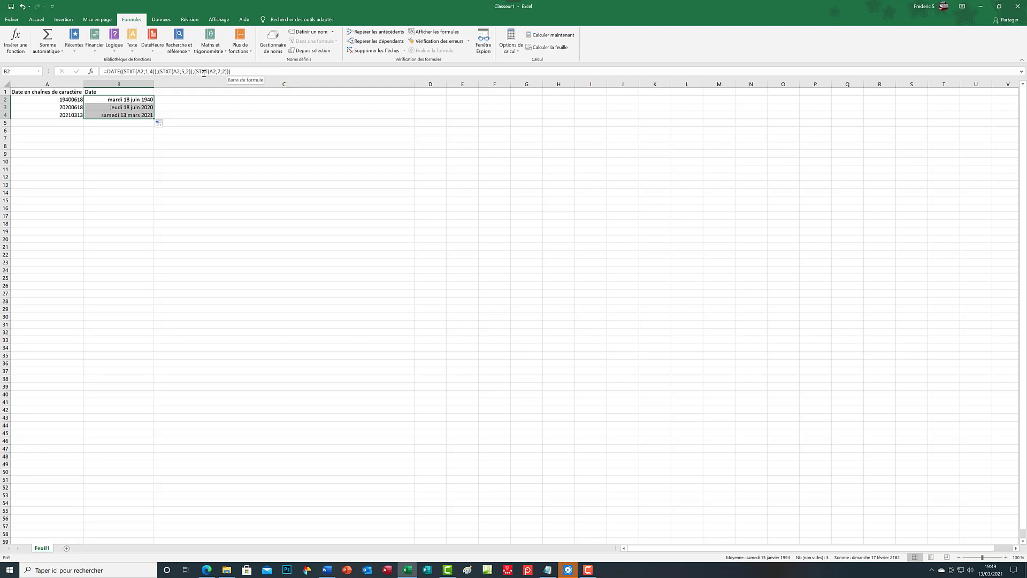
# Open the formula in B2 and examine its DATE and STXT arguments
pyautogui.click(129, 71)
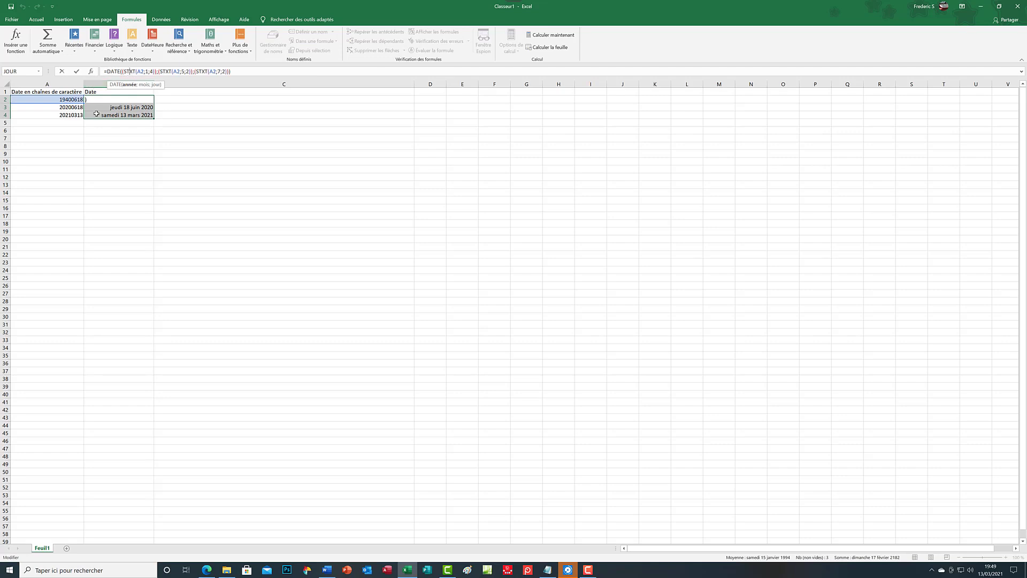
pyautogui.click(141, 71)
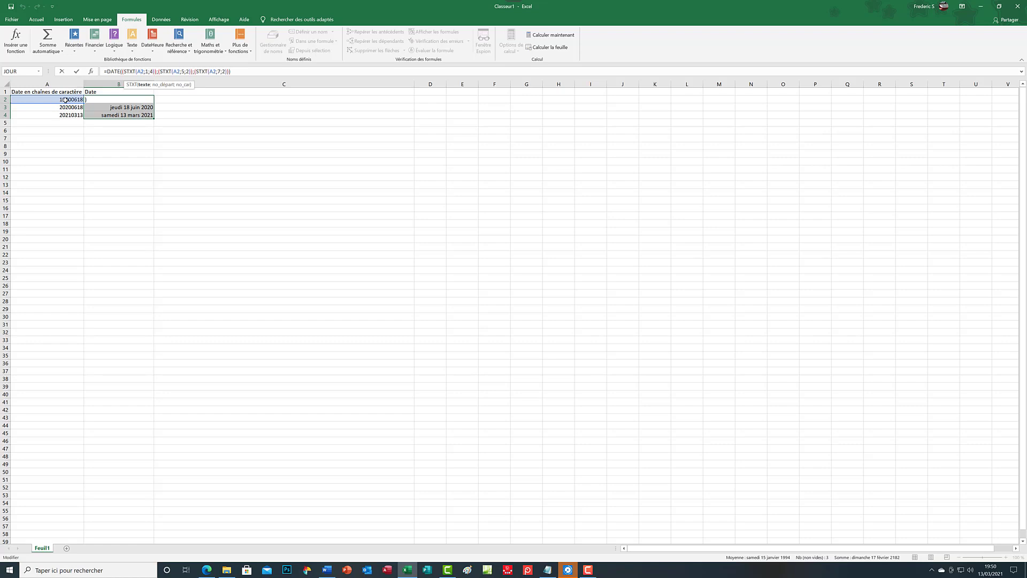
pyautogui.click(102, 99)
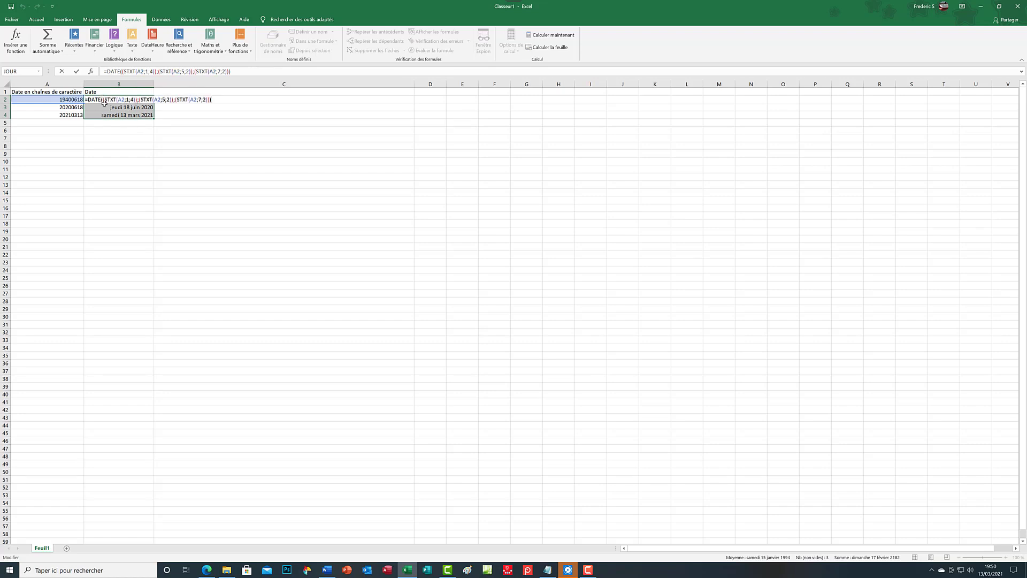
# Confirm the formula in B2 and examine the character-count argument of its first STXT function
pyautogui.hotkey('ctrl', 'Return')
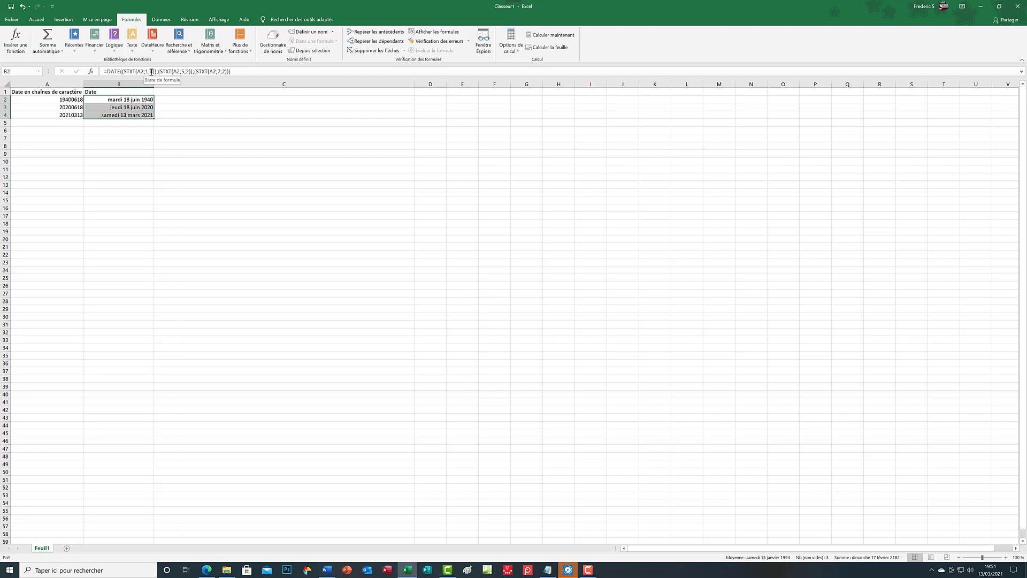
pyautogui.click(150, 71)
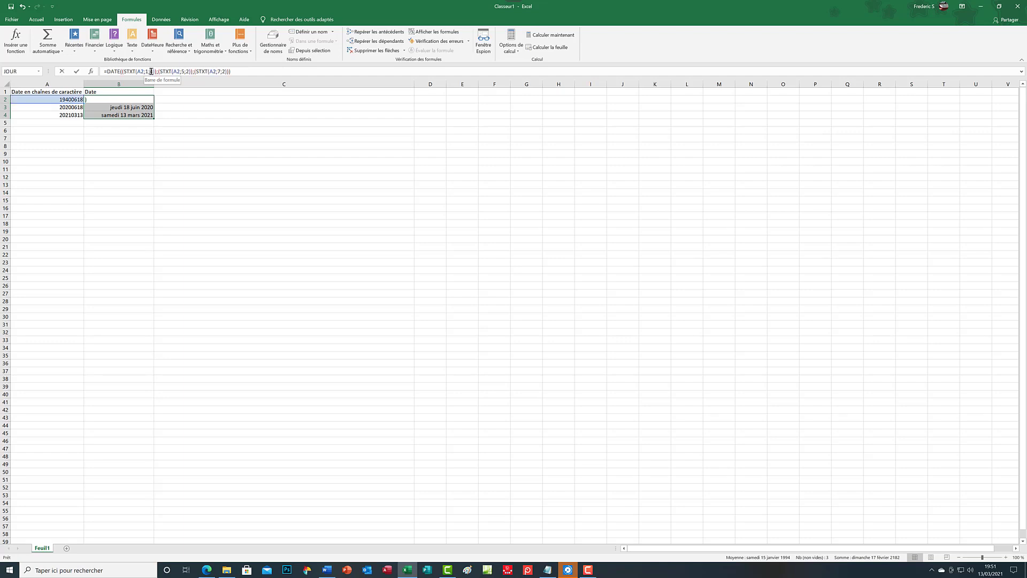
pyautogui.moveTo(152, 71); pyautogui.dragTo(152, 71)
pyautogui.click(152, 71)
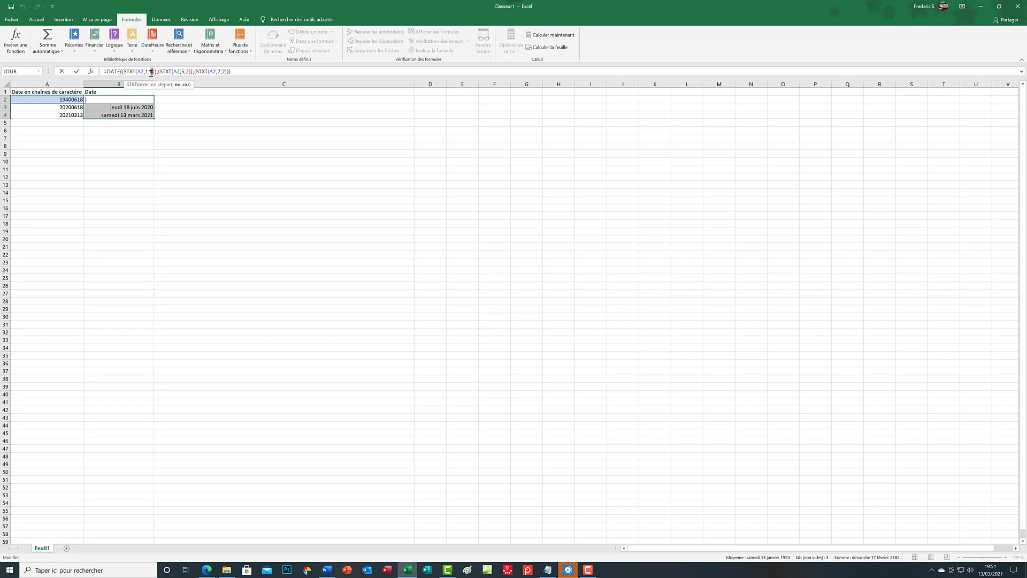
# Re-enter 4 as the character count of the first STXT function in B2 and validate the formula
pyautogui.click(186, 122)
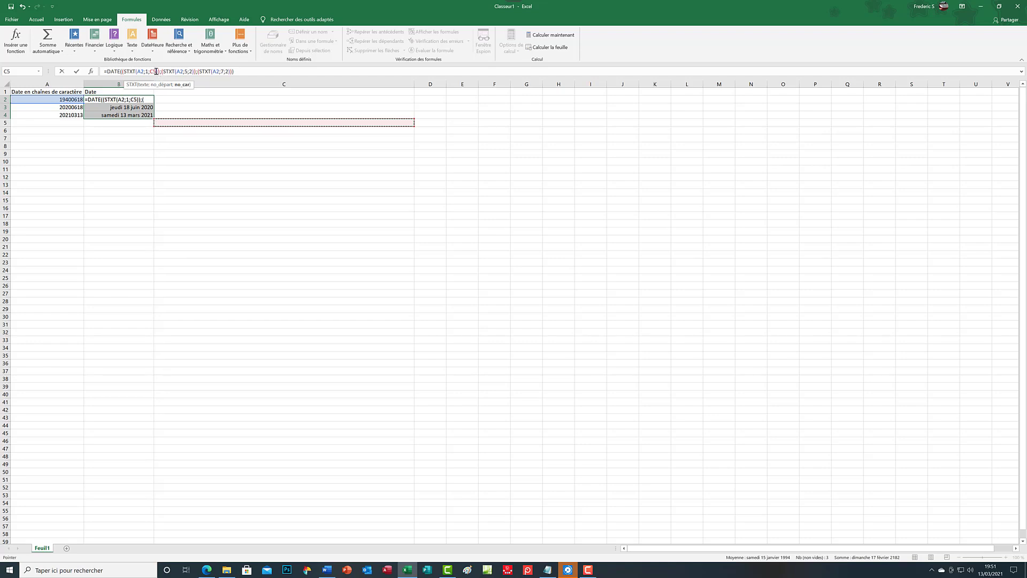
pyautogui.press('BackSpace')
pyautogui.press('BackSpace')
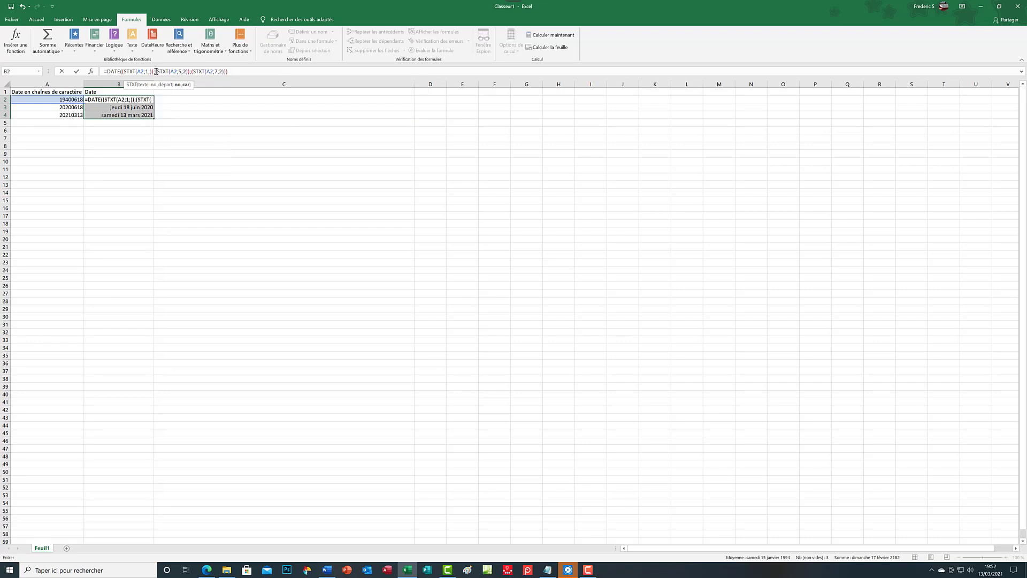
pyautogui.write('4')
pyautogui.click(240, 70)
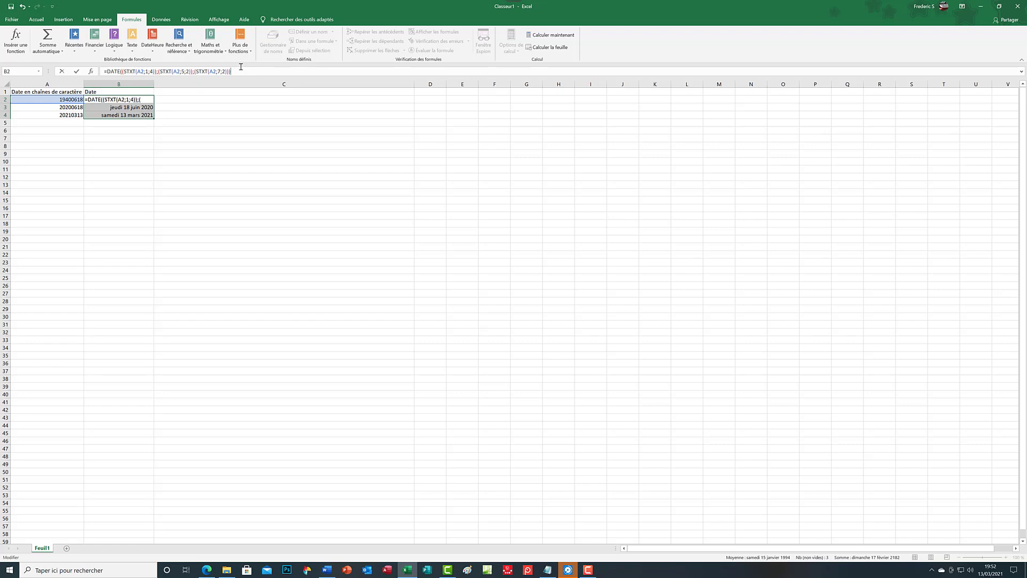
pyautogui.press('Return')
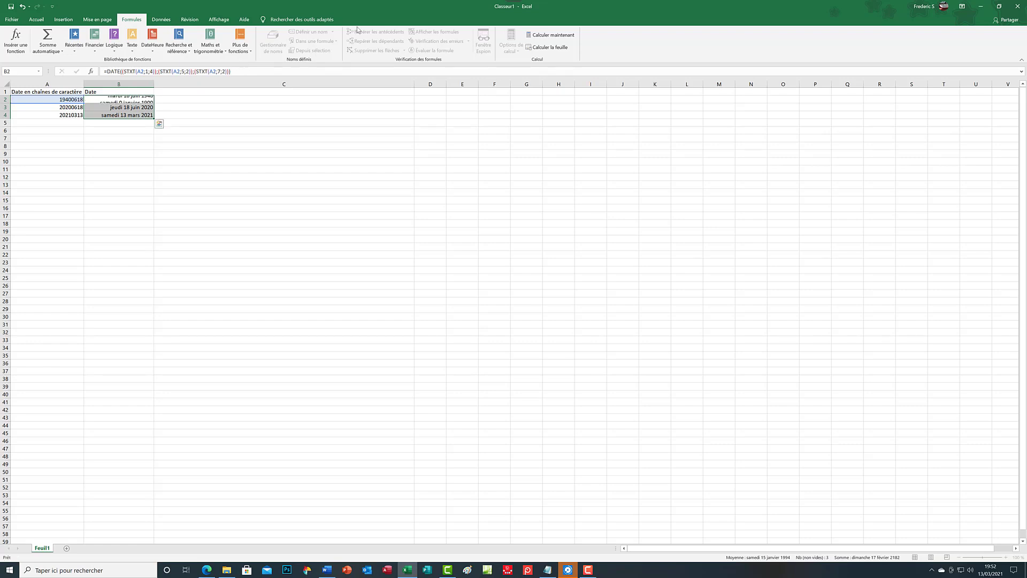